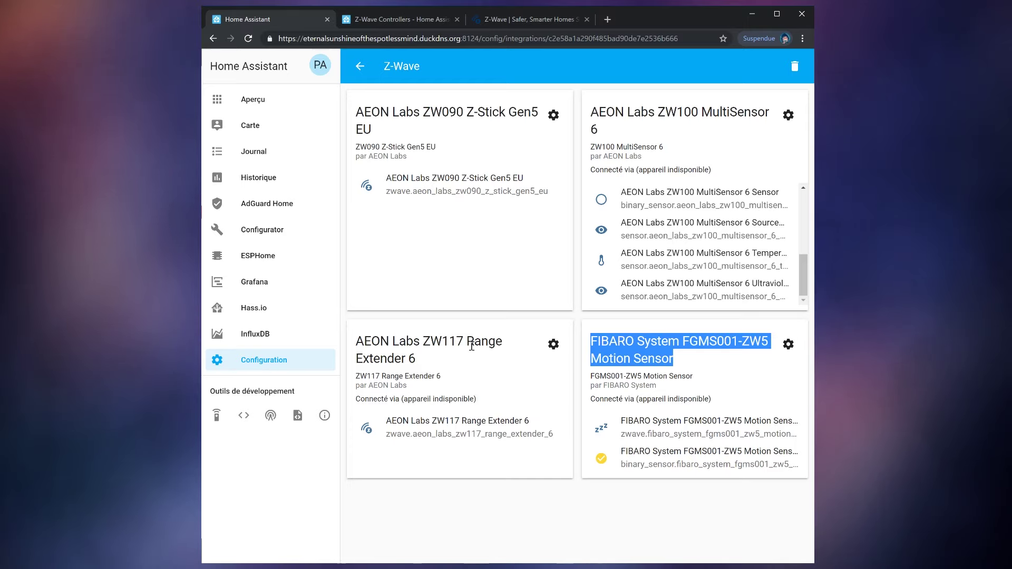
Step: Restart the Home Assistant server from the general configuration page
{"action": "left_click", "coordinate": [360, 66]}
{"action": "left_click", "coordinate": [401, 335]}
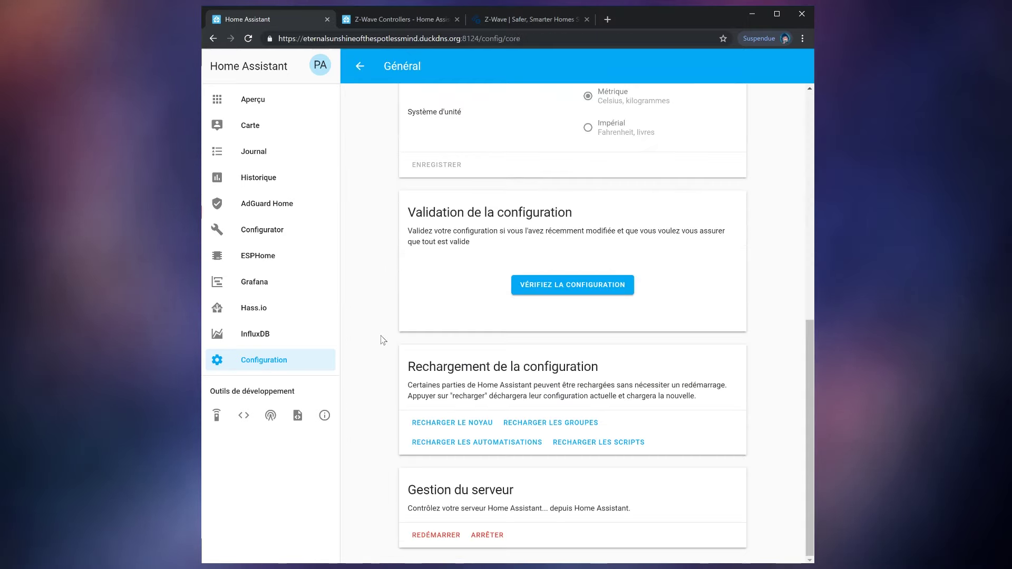
{"action": "left_click", "coordinate": [447, 537]}
{"action": "scroll", "coordinate": [469, 294], "scroll_direction": "up", "scroll_amount": 9}
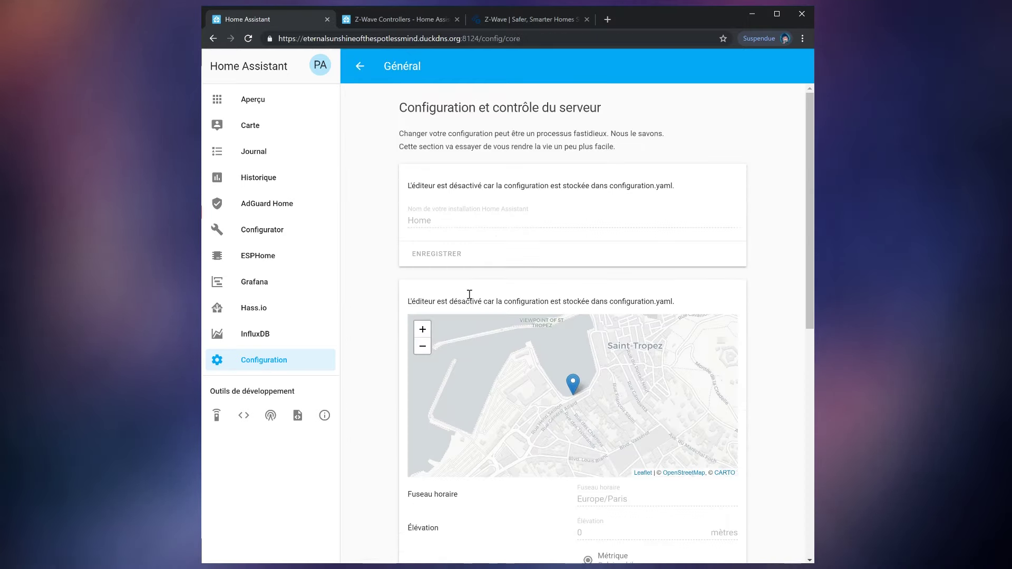
Step: Open the Z-Wave integration and look through the entities of the FIBARO System FGMS001-ZW5 Motion Sensor
{"action": "left_click", "coordinate": [360, 70]}
{"action": "left_click", "coordinate": [465, 246]}
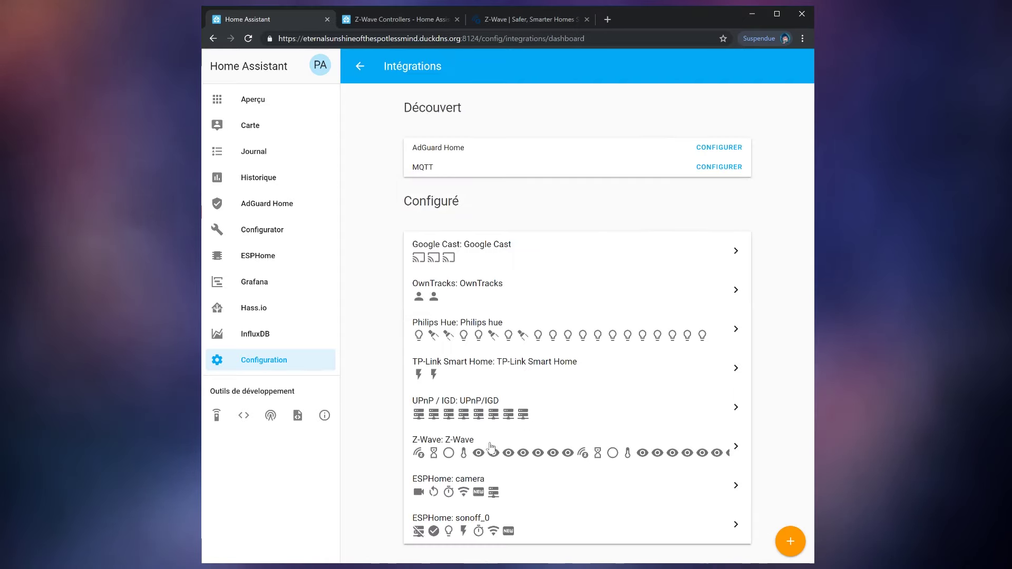
{"action": "left_click", "coordinate": [496, 445]}
{"action": "triple_click", "coordinate": [698, 369]}
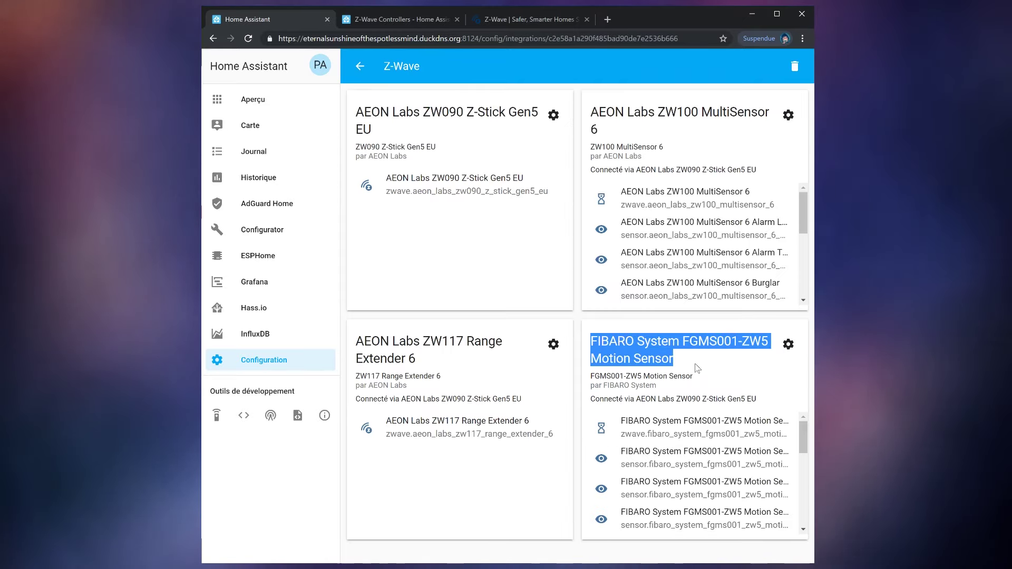
{"action": "left_click_drag", "start_coordinate": [806, 428], "coordinate": [811, 520]}
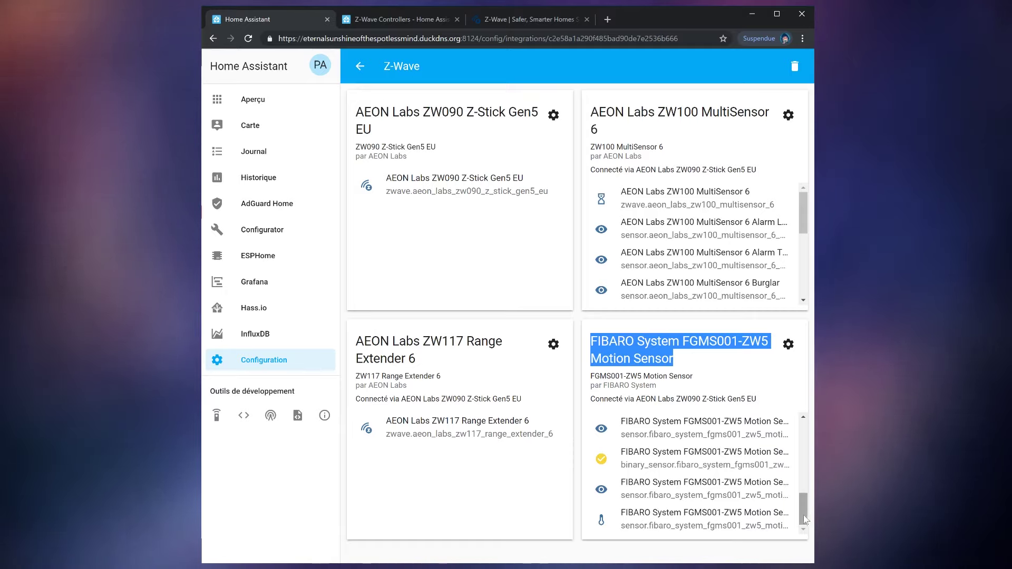
Step: Open the developer states list, hide the attributes, and check the states of the zwave entities
{"action": "left_click", "coordinate": [239, 415]}
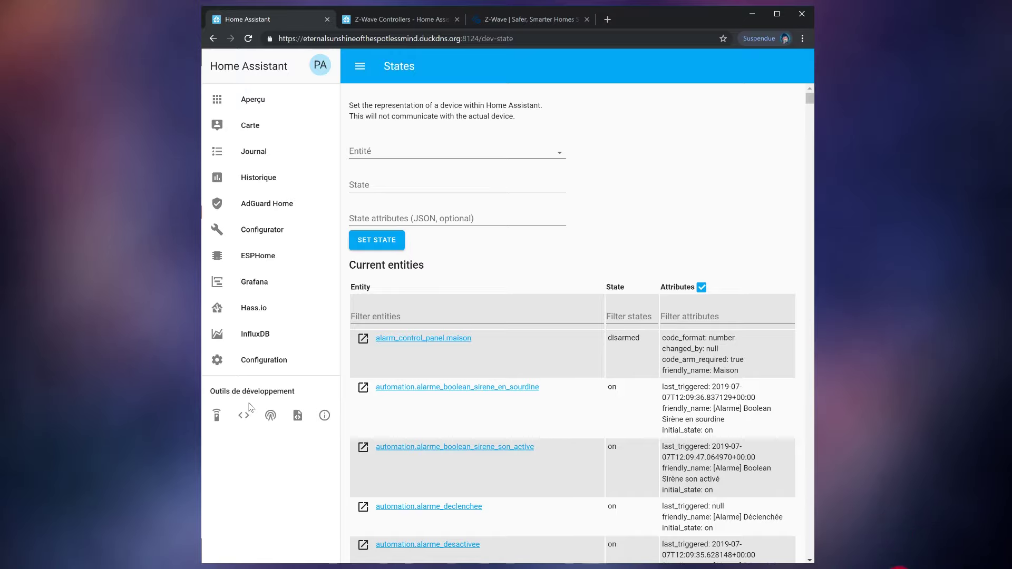
{"action": "left_click", "coordinate": [702, 287]}
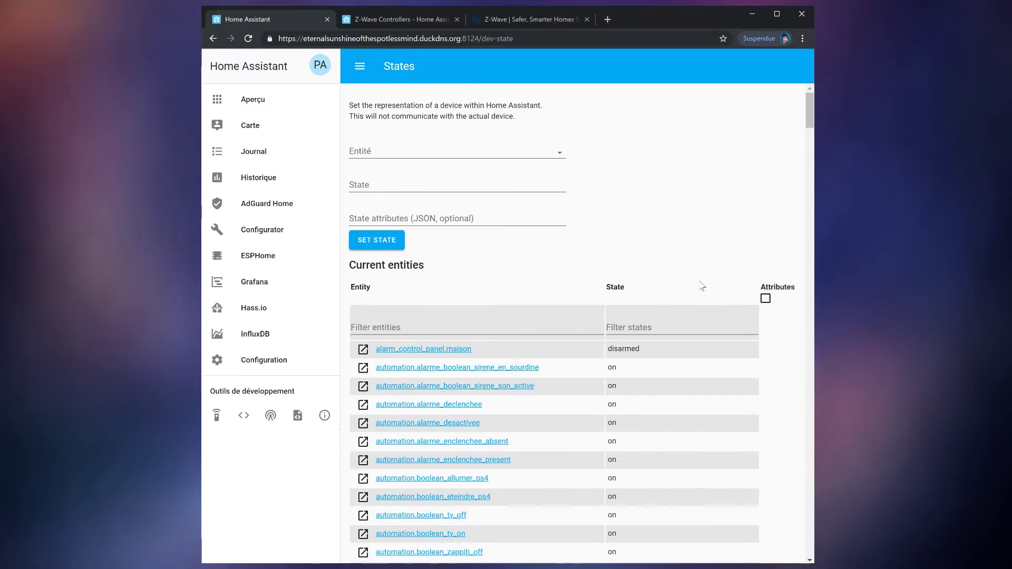
{"action": "key", "text": "End"}
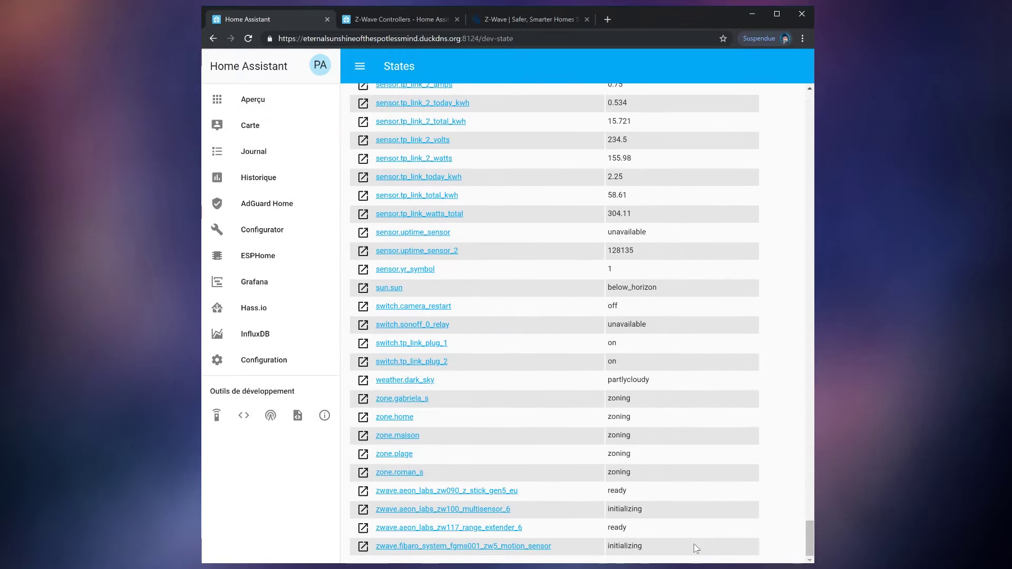
{"action": "left_click_drag", "start_coordinate": [698, 548], "coordinate": [361, 500]}
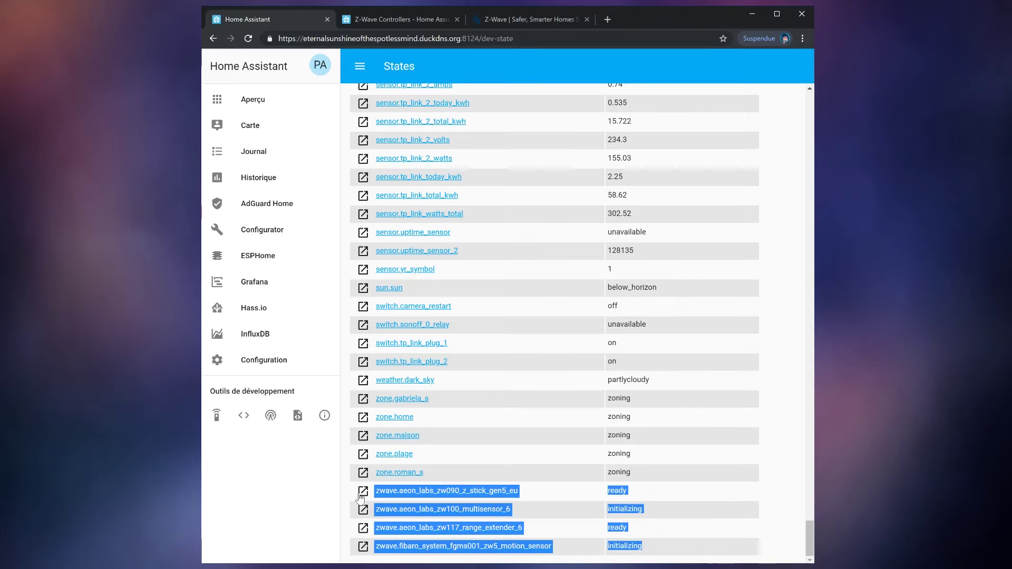
Step: Find the Fibaro motion sensor's burglar entity in the states list and check its state
{"action": "scroll", "coordinate": [684, 366], "scroll_direction": "up", "scroll_amount": 15}
{"action": "scroll", "coordinate": [684, 366], "scroll_direction": "up", "scroll_amount": 1}
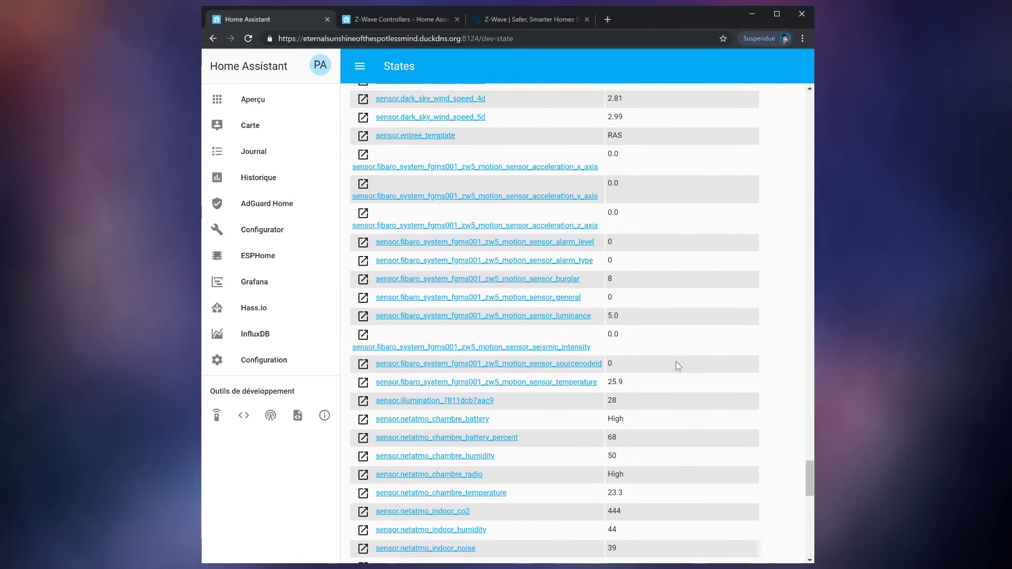
{"action": "triple_click", "coordinate": [591, 280]}
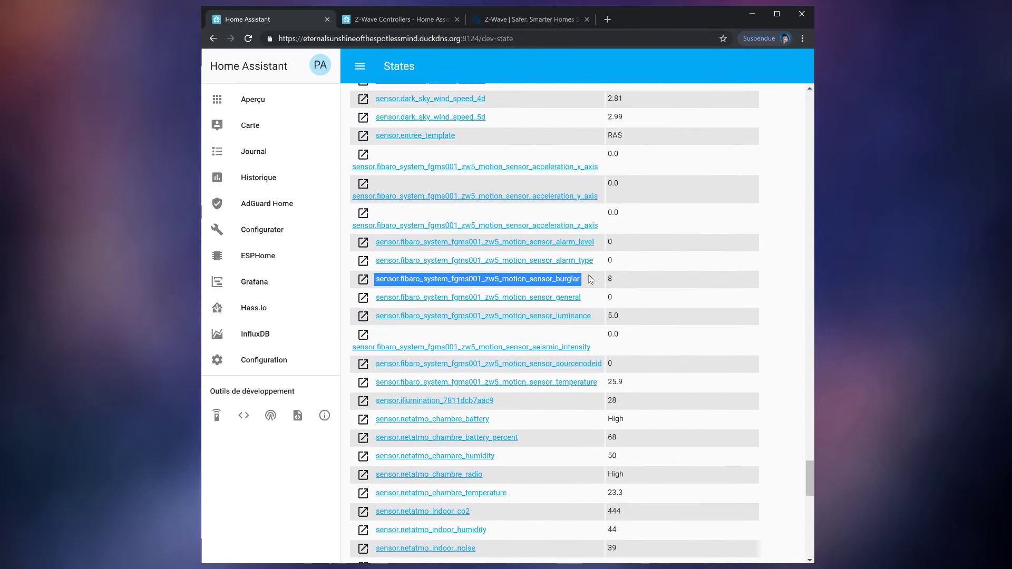
{"action": "left_click", "coordinate": [620, 280]}
{"action": "scroll", "coordinate": [615, 284], "scroll_direction": "up", "scroll_amount": 1}
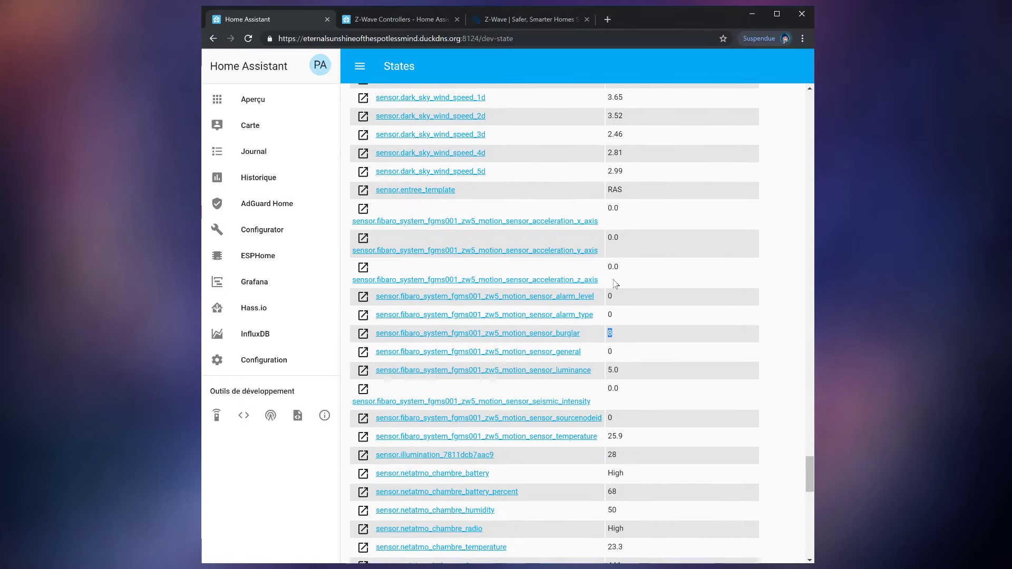
Step: Find the AEON Labs MultiSensor 6 burglar entity in the states list and check its state
{"action": "scroll", "coordinate": [615, 284], "scroll_direction": "up", "scroll_amount": 20}
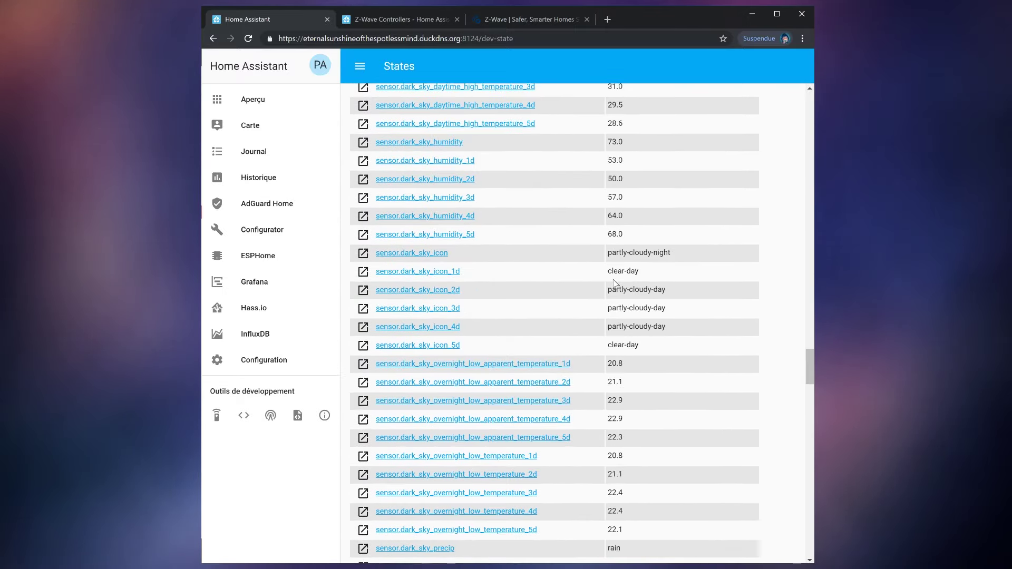
{"action": "scroll", "coordinate": [615, 283], "scroll_direction": "up", "scroll_amount": 3}
{"action": "double_click", "coordinate": [558, 273]}
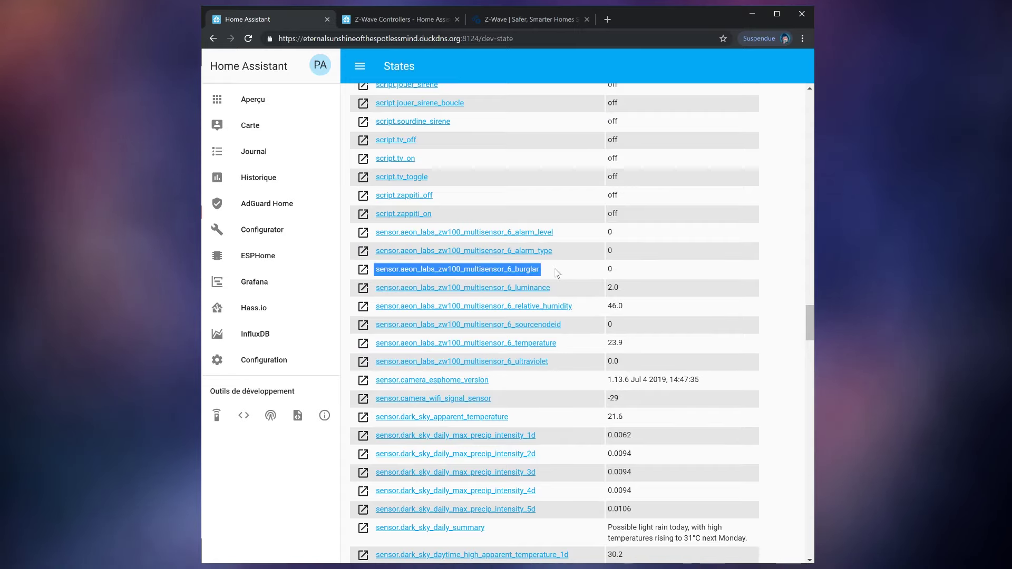
{"action": "double_click", "coordinate": [619, 275]}
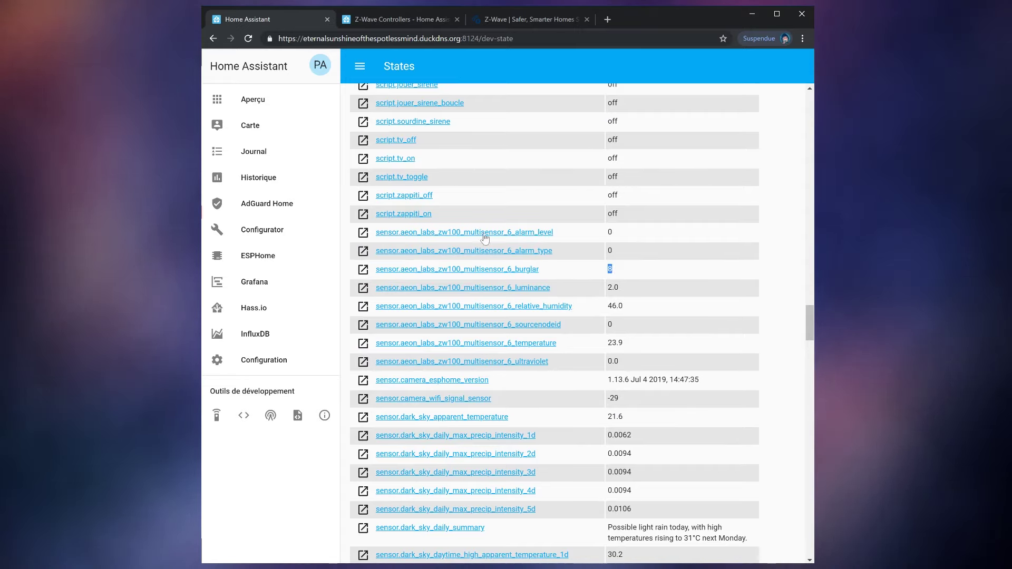
Step: Open the Configurator in its own browser tab and load configuration.yaml
{"action": "left_click", "coordinate": [282, 231]}
{"action": "left_click", "coordinate": [800, 66]}
{"action": "left_click", "coordinate": [770, 104]}
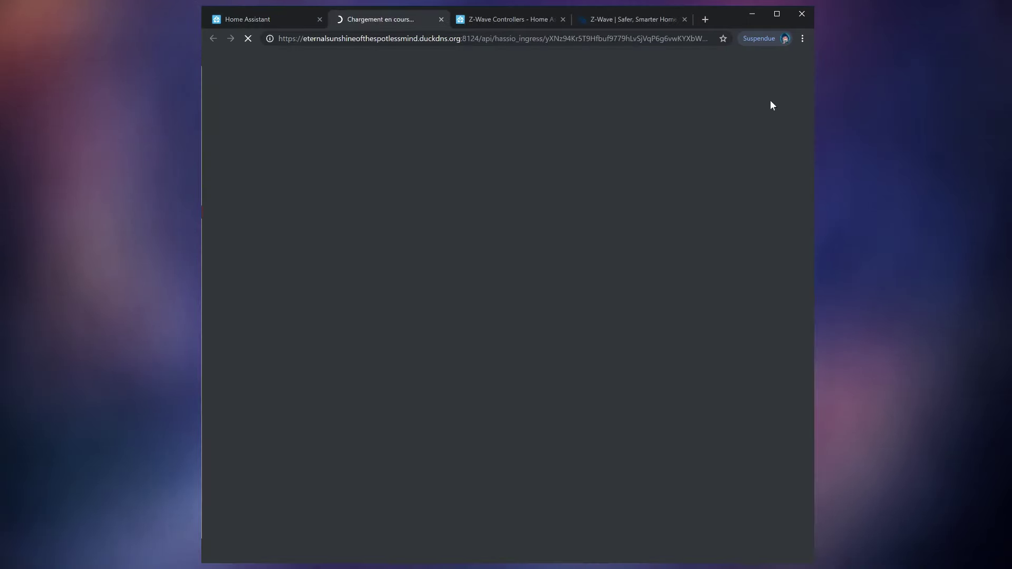
{"action": "scroll", "coordinate": [296, 379], "scroll_direction": "down", "scroll_amount": 3}
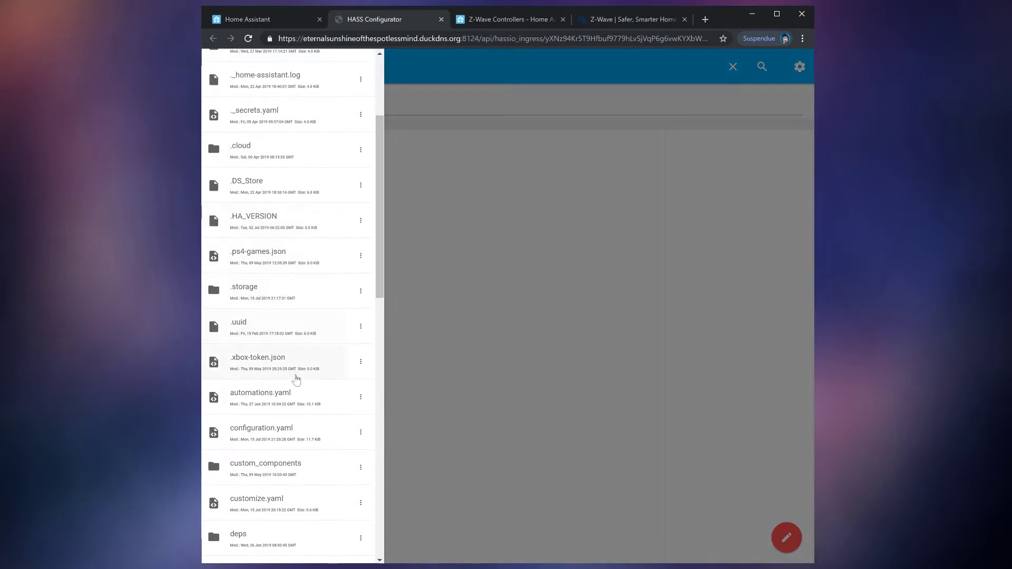
{"action": "left_click", "coordinate": [293, 430]}
{"action": "left_click", "coordinate": [455, 350]}
Step: Paste the presence-detector template sensors entree_template and cuisine_template below the TP-Link template sensors
{"action": "scroll", "coordinate": [591, 369], "scroll_direction": "down", "scroll_amount": 10}
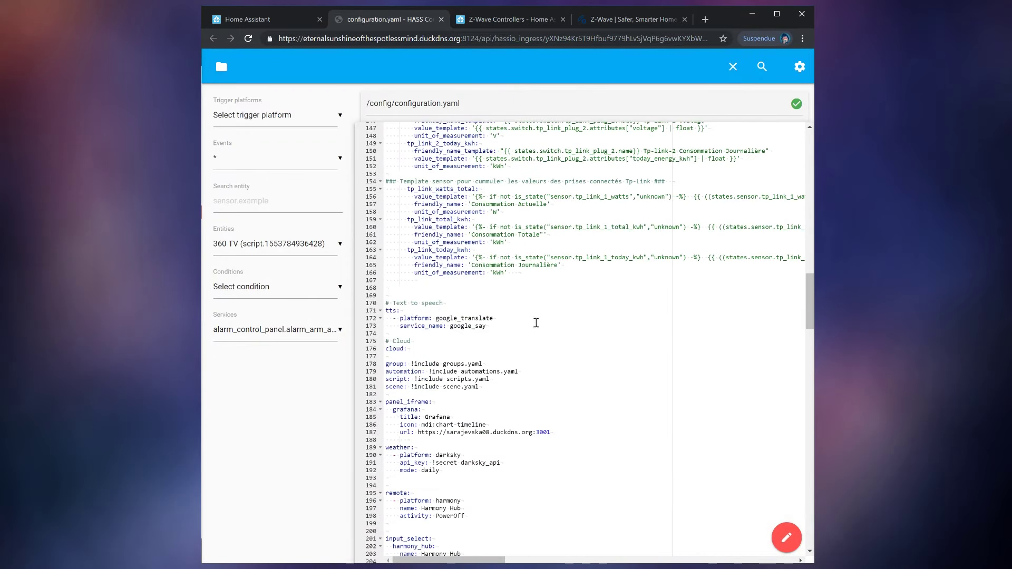
{"action": "left_click", "coordinate": [389, 288]}
{"action": "key", "text": "ctrl+v"}
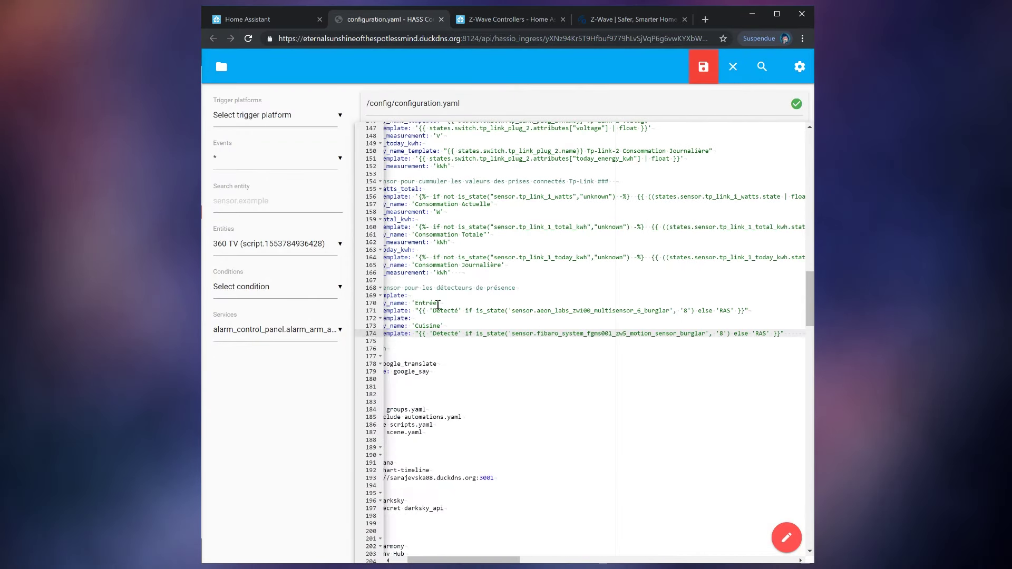
Step: Review the entree_template block: its comment, name, friendly name, monitored burglar sensor, and detection condition
{"action": "triple_click", "coordinate": [580, 288]}
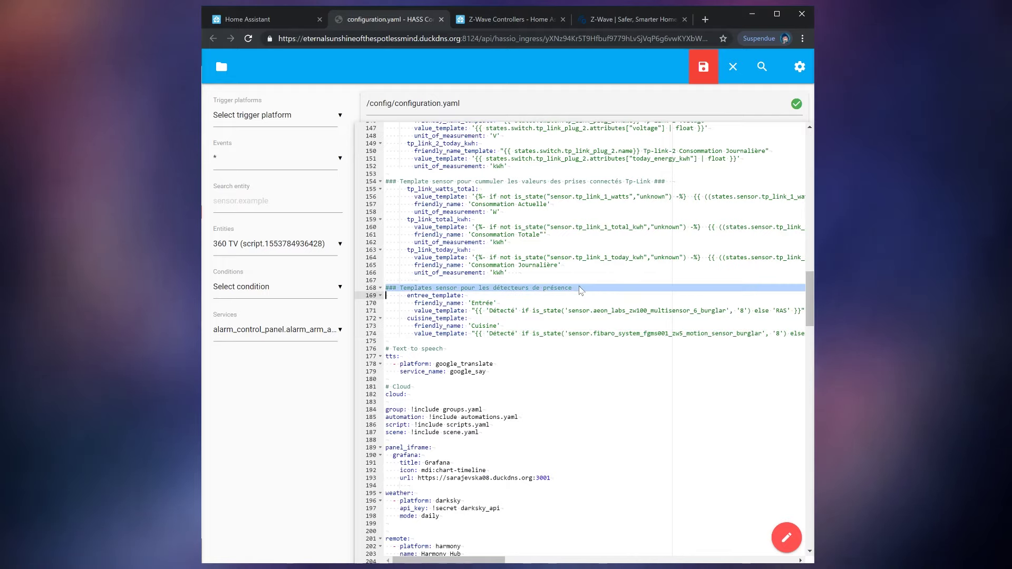
{"action": "left_click", "coordinate": [477, 296]}
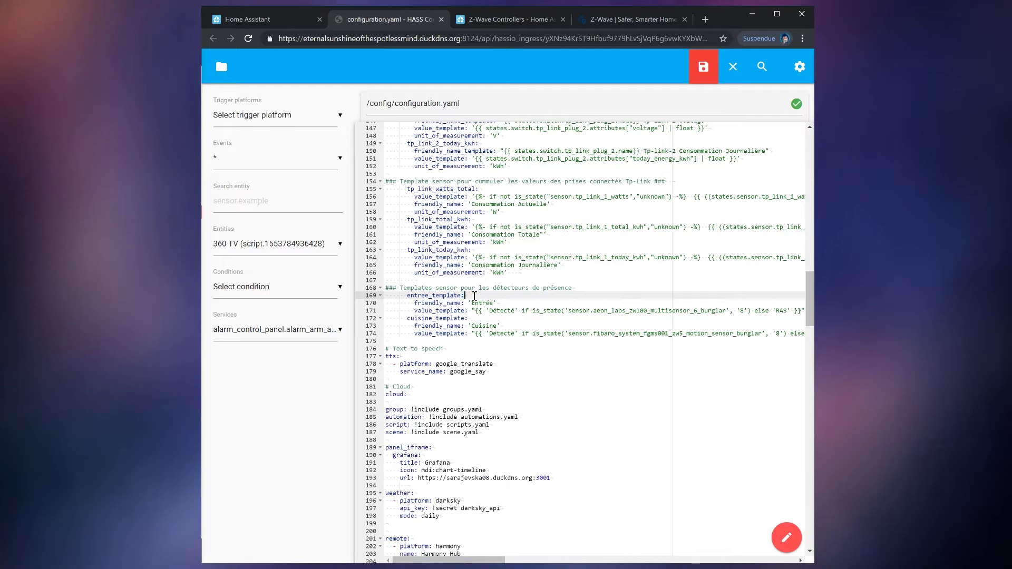
{"action": "double_click", "coordinate": [462, 304]}
{"action": "left_click", "coordinate": [484, 305]}
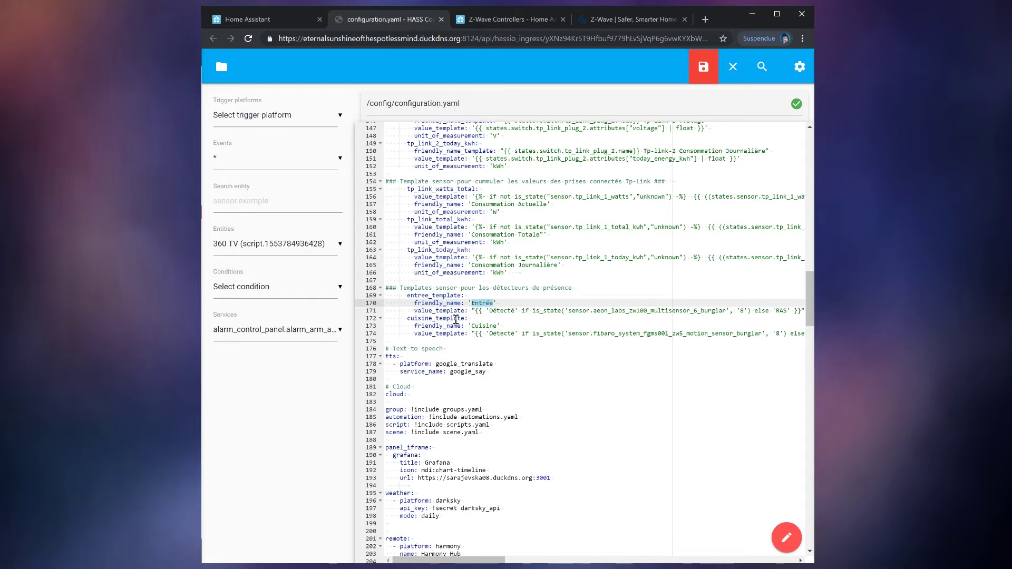
{"action": "double_click", "coordinate": [439, 311]}
{"action": "double_click", "coordinate": [502, 311]}
{"action": "left_click_drag", "start_coordinate": [523, 311], "coordinate": [726, 311]}
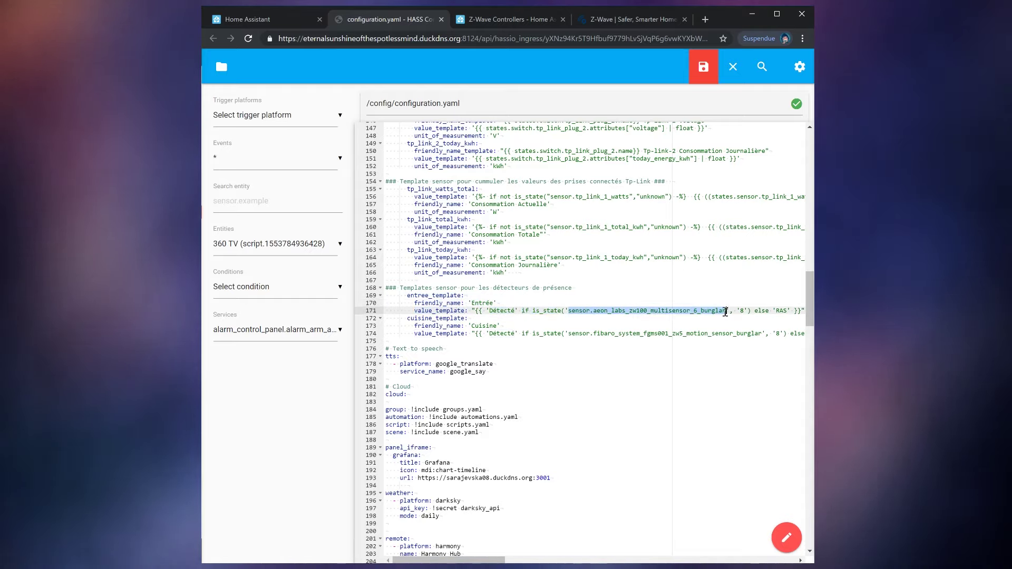
{"action": "left_click", "coordinate": [744, 314]}
{"action": "double_click", "coordinate": [762, 311]}
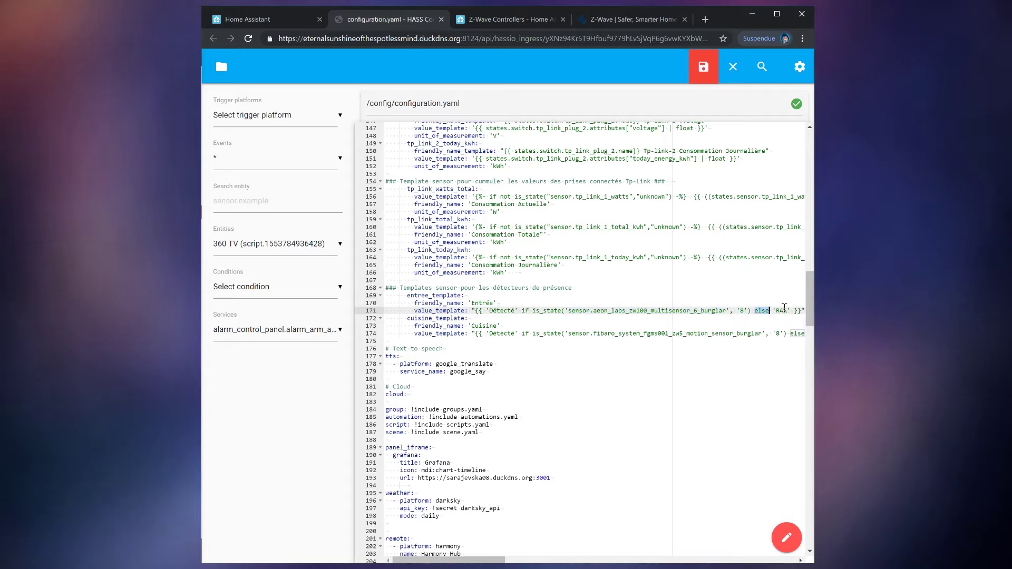
{"action": "double_click", "coordinate": [782, 311]}
Step: Review the cuisine_template block: its friendly name, value template, Fibaro burglar sensor, and else clause
{"action": "double_click", "coordinate": [457, 318]}
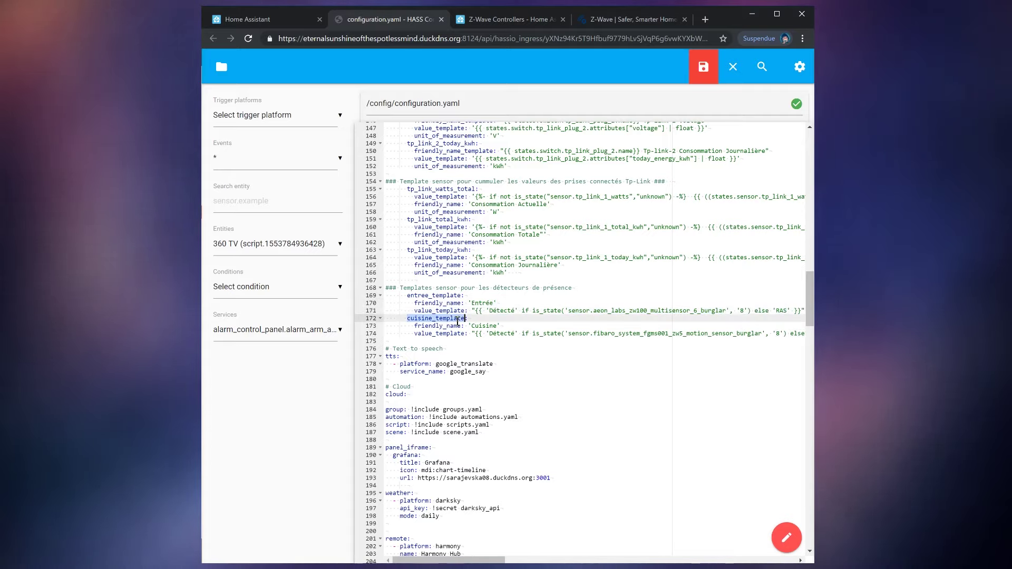
{"action": "double_click", "coordinate": [485, 326]}
{"action": "double_click", "coordinate": [458, 334]}
{"action": "double_click", "coordinate": [502, 335]}
{"action": "left_click_drag", "start_coordinate": [522, 334], "coordinate": [763, 335]}
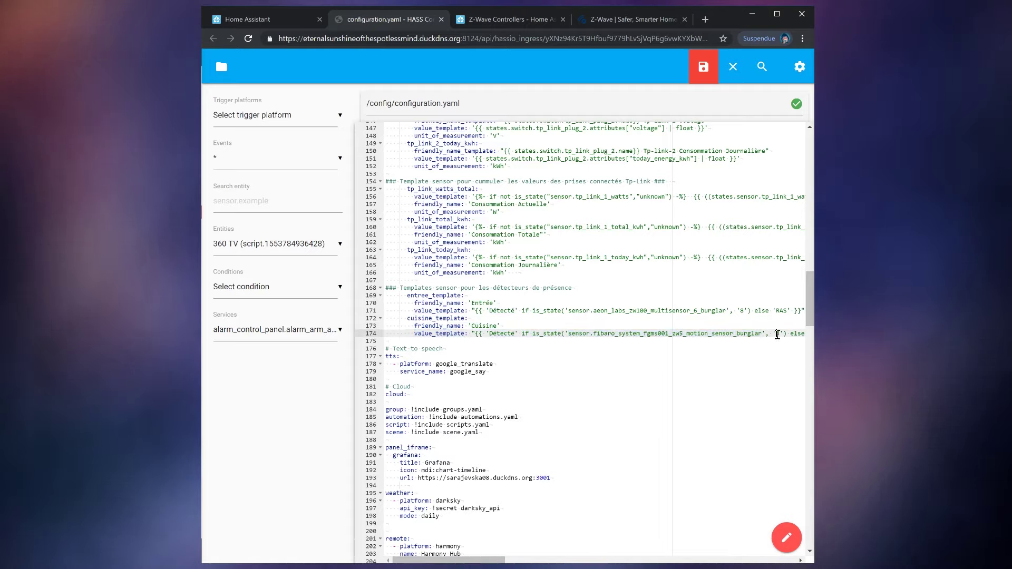
{"action": "scroll", "coordinate": [773, 340], "scroll_direction": "down", "scroll_amount": 3}
{"action": "scroll", "coordinate": [554, 267], "scroll_direction": "right", "scroll_amount": 5}
{"action": "double_click", "coordinate": [537, 269]}
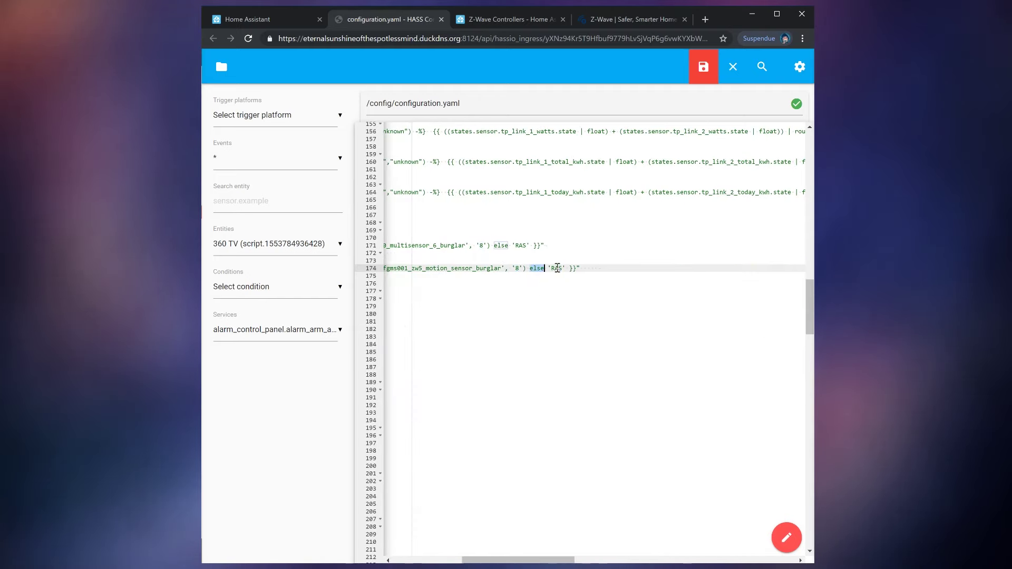
{"action": "scroll", "coordinate": [632, 280], "scroll_direction": "left", "scroll_amount": 5}
Step: Save configuration.yaml and close the editor's browser tab, returning to the main Home Assistant tab
{"action": "left_click", "coordinate": [701, 69]}
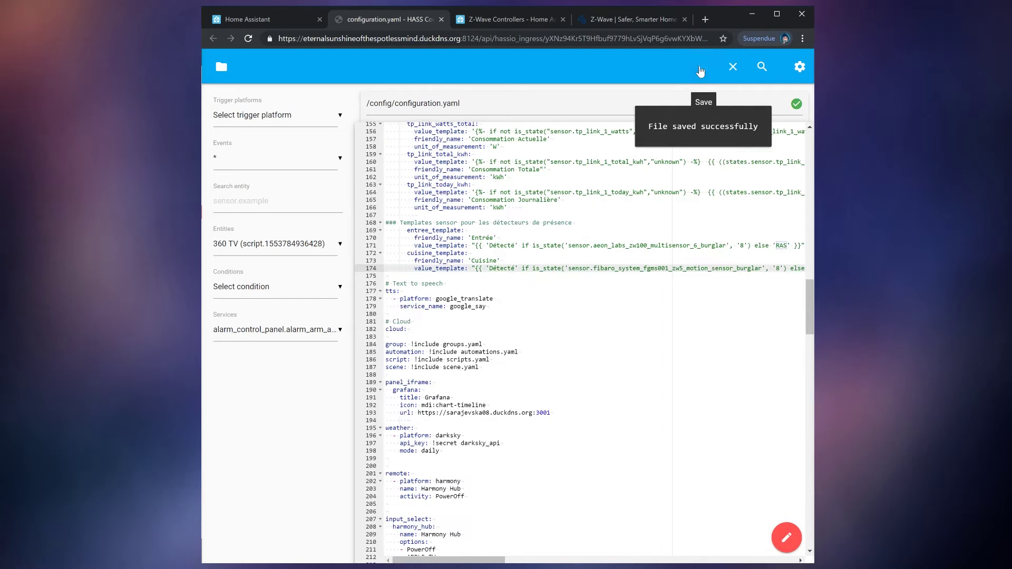
{"action": "left_click", "coordinate": [442, 20]}
{"action": "left_click", "coordinate": [279, 21]}
Step: Restart the Home Assistant server from the general configuration page to load the new template sensors
{"action": "left_click", "coordinate": [264, 360]}
{"action": "left_click", "coordinate": [431, 332]}
{"action": "scroll", "coordinate": [437, 475], "scroll_direction": "down", "scroll_amount": 10}
{"action": "left_click", "coordinate": [436, 535]}
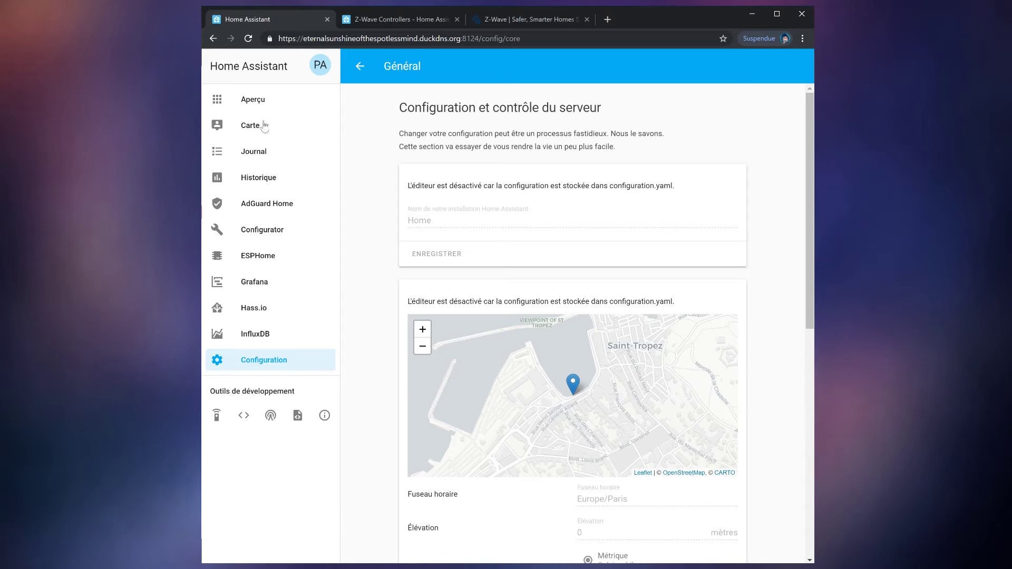
Step: Put the overview dashboard in edit mode and start a new Glance card on the home view
{"action": "left_click", "coordinate": [258, 104]}
{"action": "left_click", "coordinate": [360, 66]}
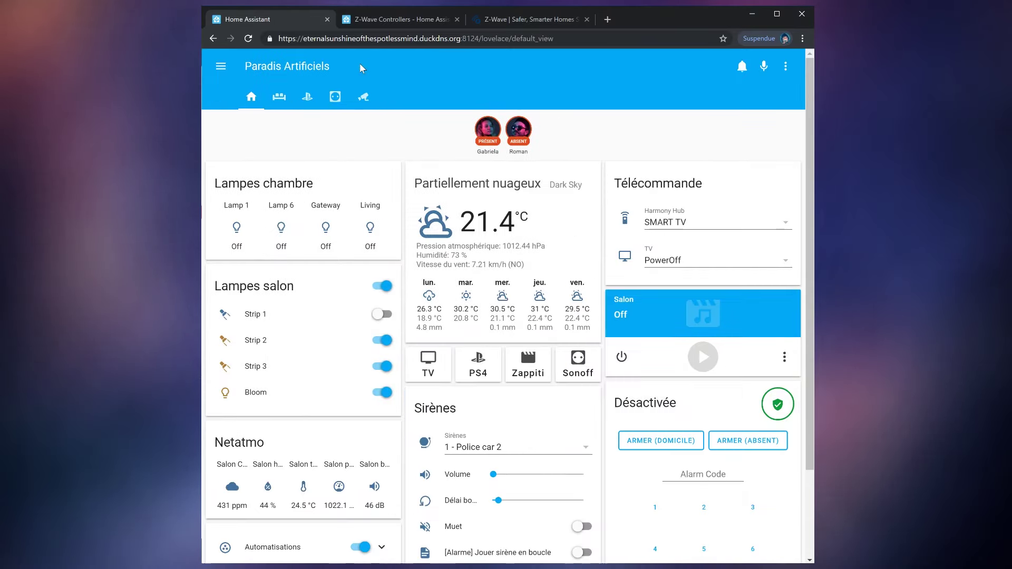
{"action": "left_click", "coordinate": [786, 67]}
{"action": "left_click", "coordinate": [742, 104]}
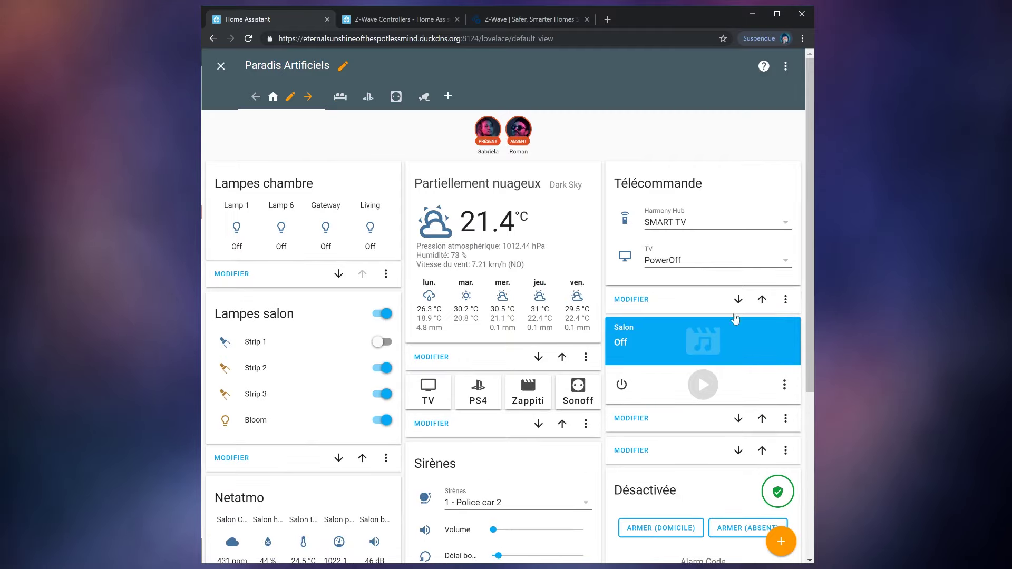
{"action": "left_click", "coordinate": [774, 548]}
{"action": "left_click", "coordinate": [395, 288]}
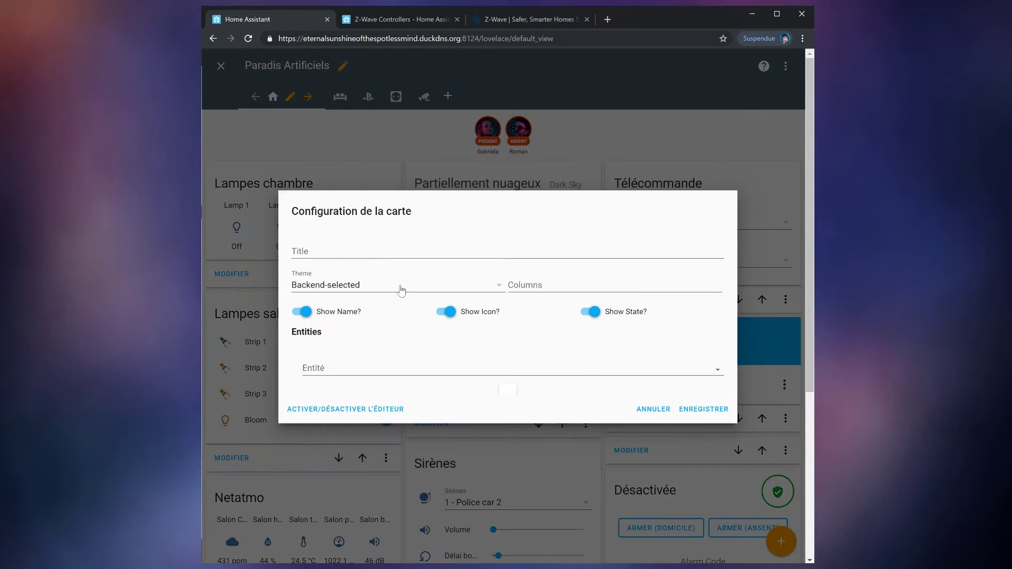
Step: Add sensor.entree_template and sensor.cuisine_template to the Glance card, save it, and leave dashboard edit mode
{"action": "left_click", "coordinate": [427, 371]}
{"action": "type", "text": "entree"}
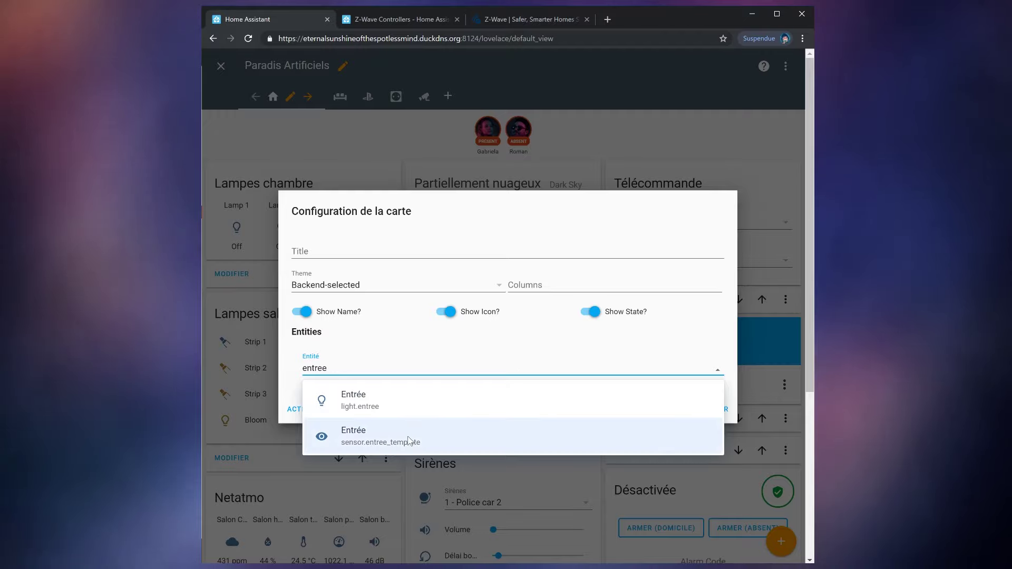
{"action": "left_click", "coordinate": [410, 441]}
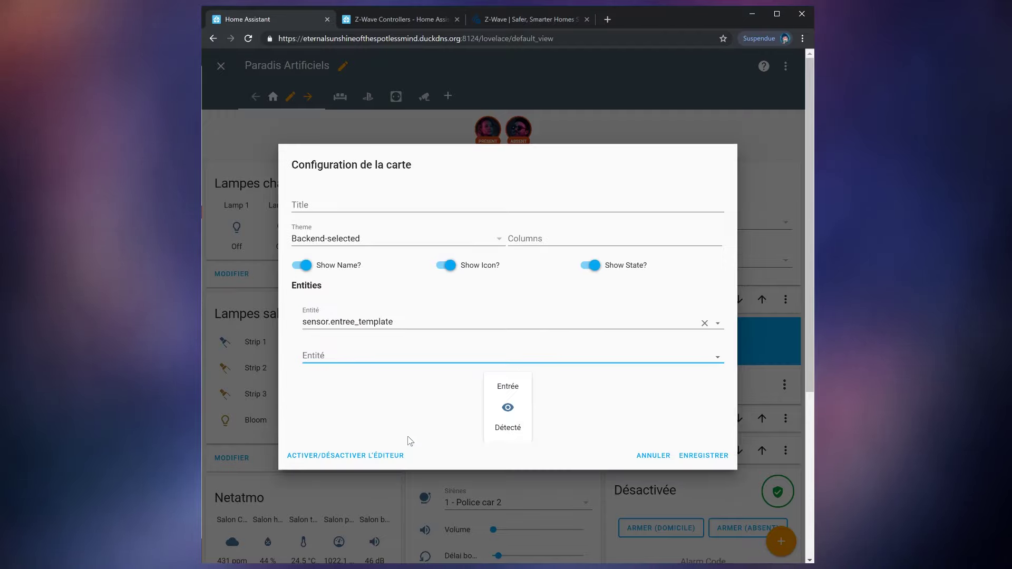
{"action": "left_click", "coordinate": [714, 356]}
{"action": "type", "text": "cuis"}
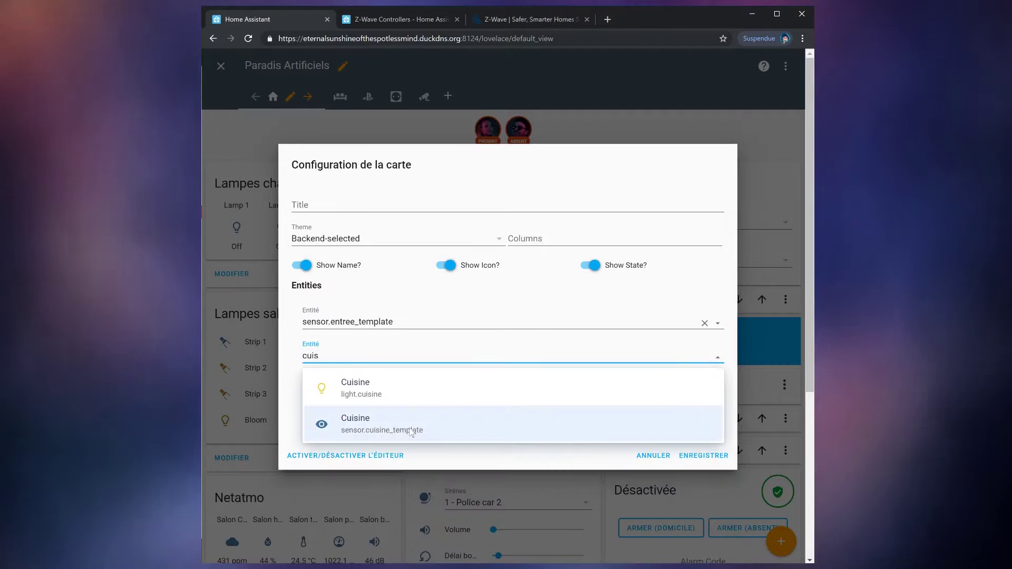
{"action": "left_click", "coordinate": [351, 425]}
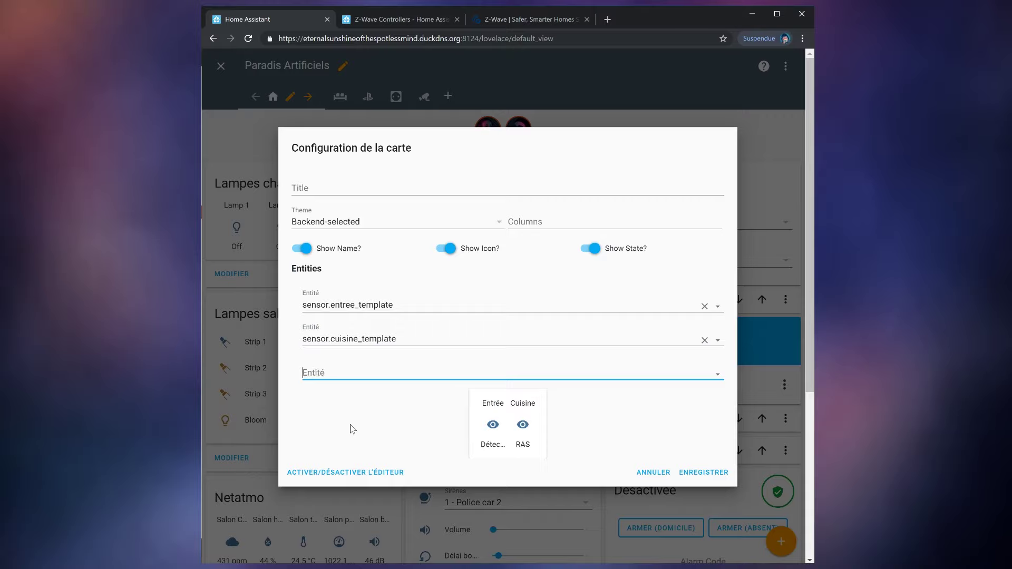
{"action": "left_click", "coordinate": [707, 473]}
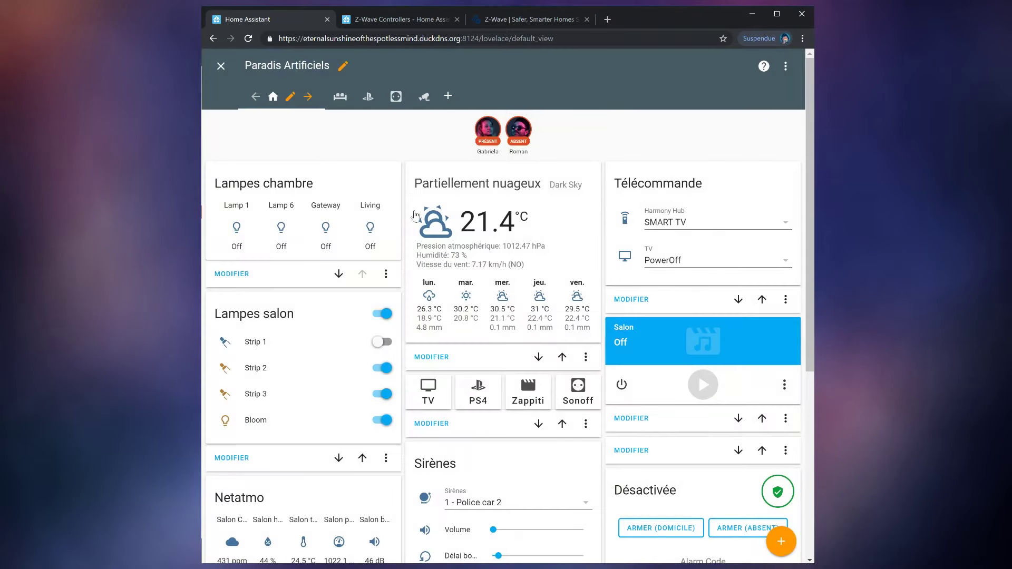
{"action": "left_click", "coordinate": [221, 65]}
{"action": "scroll", "coordinate": [526, 212], "scroll_direction": "down", "scroll_amount": 3}
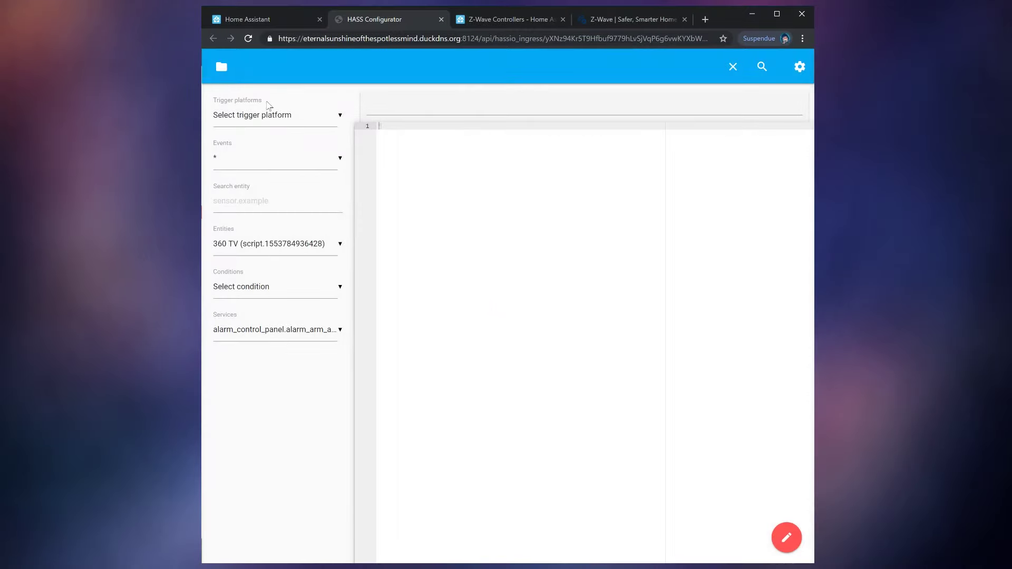
Step: Append Entrée and Cuisine motion automations to automations.yaml, switching light.spot_2 and light.cuisine on for burglar state 0 to 8 and off for 8 to 0
{"action": "left_click", "coordinate": [210, 73]}
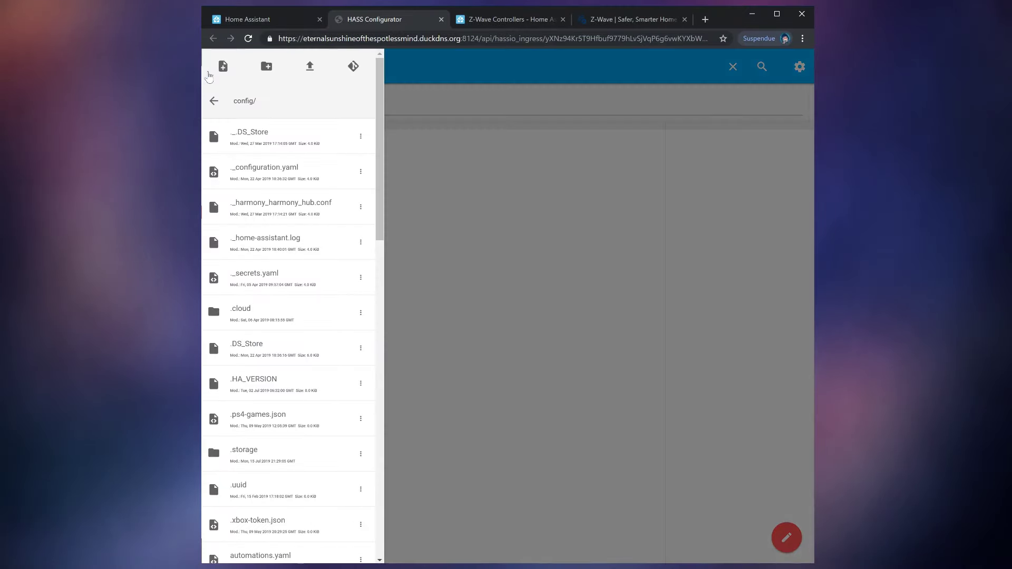
{"action": "scroll", "coordinate": [280, 412], "scroll_direction": "down", "scroll_amount": 2}
{"action": "left_click", "coordinate": [286, 462]}
{"action": "key", "text": "ctrl+End"}
{"action": "left_click", "coordinate": [390, 546]}
{"action": "key", "text": "Return"}
{"action": "type", "text": "###  Entrée  ### - alias: '[Présence] Si mouvement allumer entrée'   initial_state: 'on'   trigger:     platform: state     entity_id: sensor.aeon_labs_zw100_multisensor_6_burglar     from: '0'     to: '8'   action:     - service: light.turn_on       entity_id: light.spot_2  - alias: '[Présence] Si pas mouvement éteindre entrée'   initial_state: 'on'   trigger:     platform: state     entity_id: sensor.aeon_labs_zw100_multisensor_6_burglar     from: '8'     to: '0'   action:     - service: light.turn_off       entity_id: light.spot_2    ###  CUISINE JOUR  ### - alias: '[Présence] Si mouvement allumer la Cuisine'   initial_state: 'on'   trigger:     - platform: state       entity_id: sensor.fibaro_system_fgms001_zw5_motion_sensor_burglar       from: '0'       to: '8'   condition:     - condition: state       entity_id: sun.sun       state: 'below_horizon'   action:     - service: light.turn_on       entity_id: light.cuisine  - alias: '[Présence] Si pas de mouvement éteindre la Cuisine'   initial_state: 'on'   trigger:     - platform: state       entity_id: sensor.fibaro_system_fgms001_zw5_motion_sensor_burglar       from: '8'       to: '0'   condition:     - condition: state       entity_id: sun.sun       state: 'below_horizon'   action:     - service: light.turn_off       entity_id: light.cuisine"}
Step: Review the Entrée turn-on automation: its alias, multisensor burglar entity, from and to states, and light action
{"action": "left_click", "coordinate": [472, 157]}
{"action": "left_click_drag", "start_coordinate": [579, 165], "coordinate": [371, 158]}
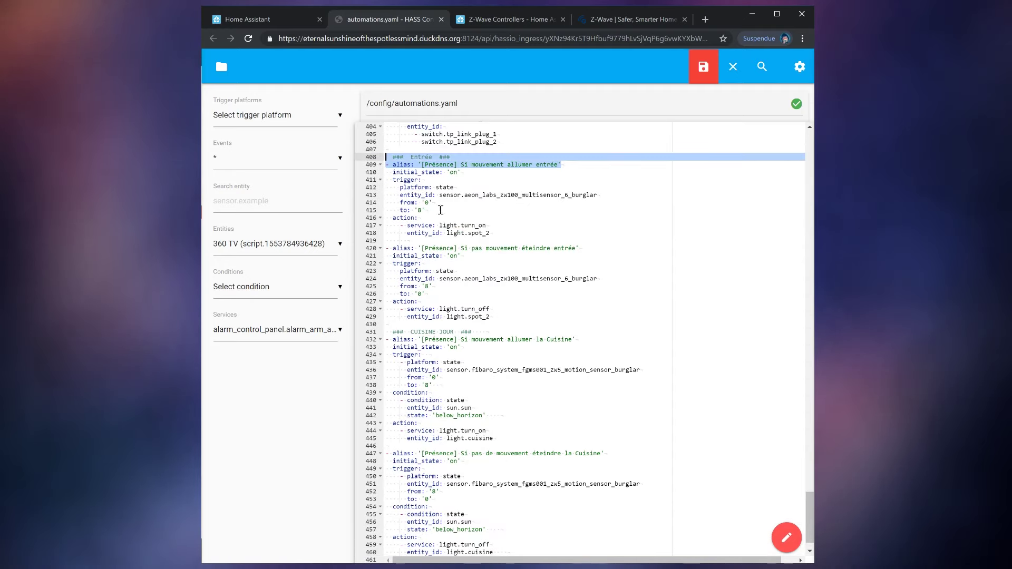
{"action": "triple_click", "coordinate": [606, 195]}
{"action": "left_click_drag", "start_coordinate": [426, 210], "coordinate": [383, 203]}
{"action": "left_click_drag", "start_coordinate": [508, 235], "coordinate": [368, 222]}
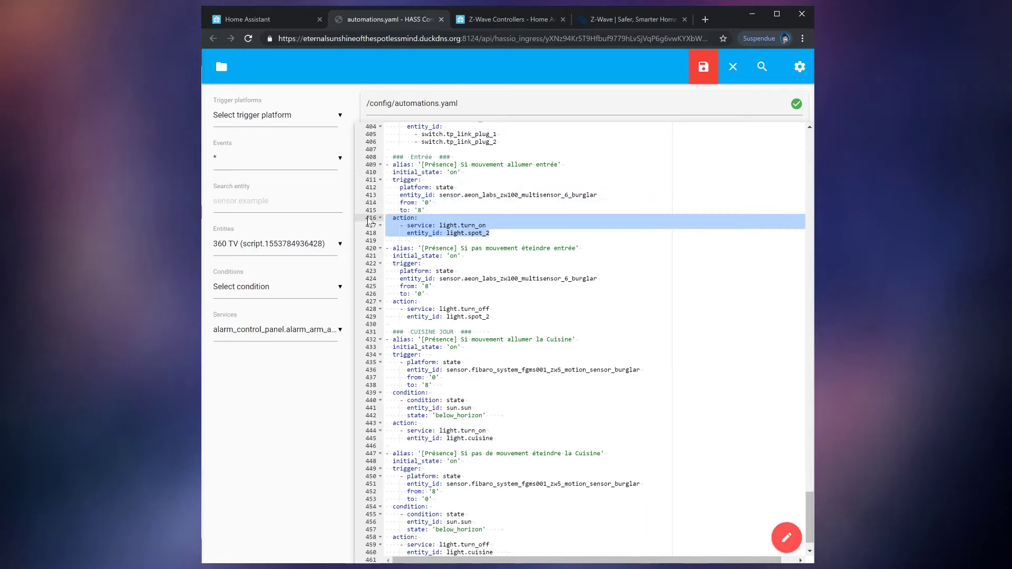
Step: Review the Entrée turn-off automation: its burglar entity, reversed from and to states, and light.turn_off action
{"action": "left_click", "coordinate": [554, 243]}
{"action": "key", "text": "Down"}
{"action": "key", "text": "Down"}
{"action": "key", "text": "Down"}
{"action": "left_click", "coordinate": [618, 281]}
{"action": "left_click_drag", "start_coordinate": [442, 294], "coordinate": [357, 290]}
{"action": "left_click_drag", "start_coordinate": [493, 317], "coordinate": [358, 300]}
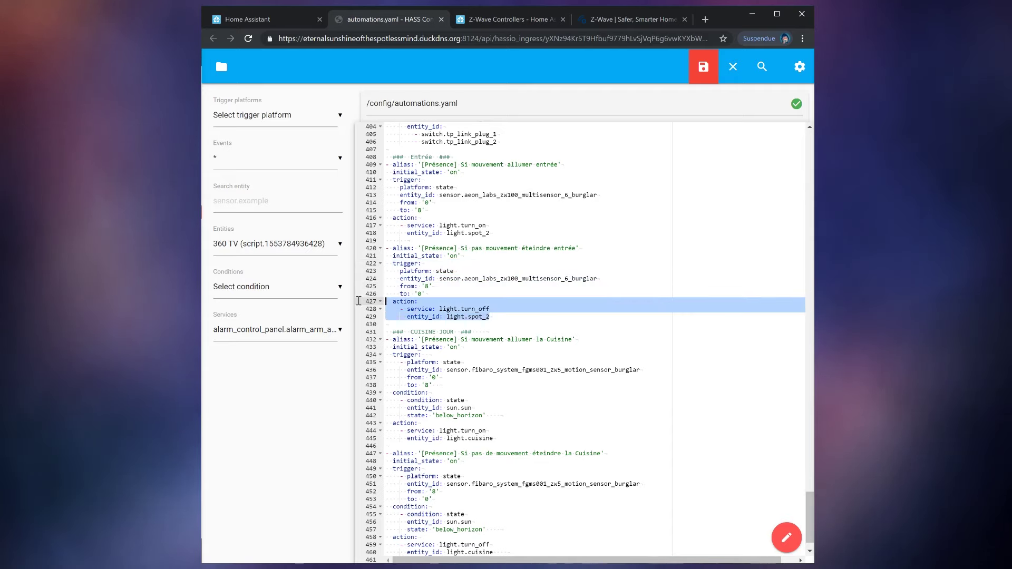
Step: Review the Cuisine turn-on automation: its heading, Fibaro sensor trigger, below_horizon sun condition, and light.turn_on action
{"action": "scroll", "coordinate": [565, 309], "scroll_direction": "down", "scroll_amount": 1}
{"action": "left_click_drag", "start_coordinate": [461, 333], "coordinate": [364, 323]}
{"action": "left_click", "coordinate": [646, 340]}
{"action": "left_click_drag", "start_coordinate": [646, 340], "coordinate": [441, 364]}
{"action": "left_click_drag", "start_coordinate": [504, 386], "coordinate": [338, 364]}
{"action": "double_click", "coordinate": [495, 388]}
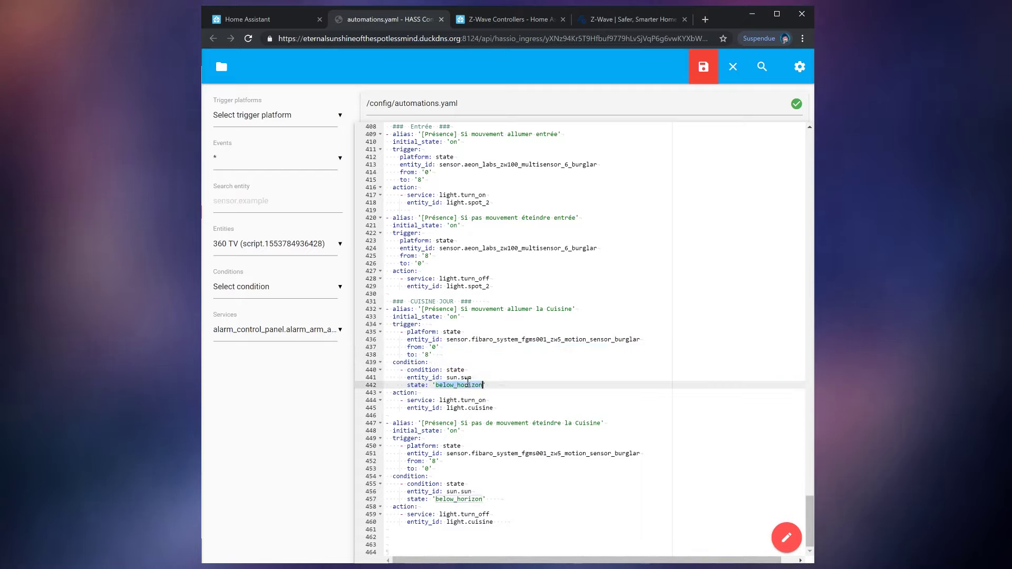
{"action": "left_click_drag", "start_coordinate": [497, 410], "coordinate": [339, 396]}
Step: Review the Cuisine turn-off automation: its Fibaro sensor, from and to states, sun condition, and light.turn_off action
{"action": "left_click_drag", "start_coordinate": [483, 432], "coordinate": [346, 442]}
{"action": "triple_click", "coordinate": [650, 456]}
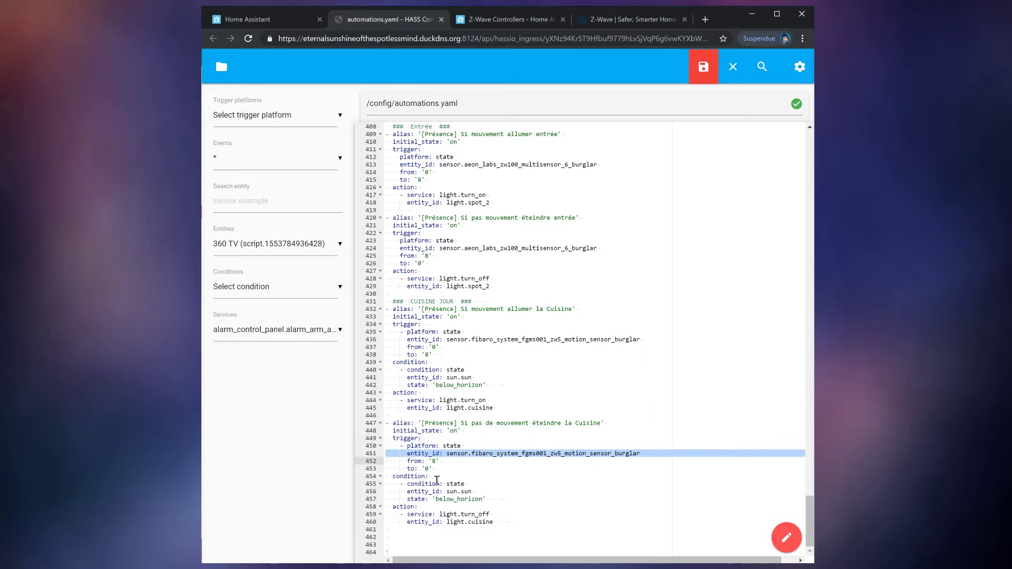
{"action": "left_click_drag", "start_coordinate": [435, 469], "coordinate": [370, 457]}
{"action": "left_click_drag", "start_coordinate": [481, 488], "coordinate": [362, 472]}
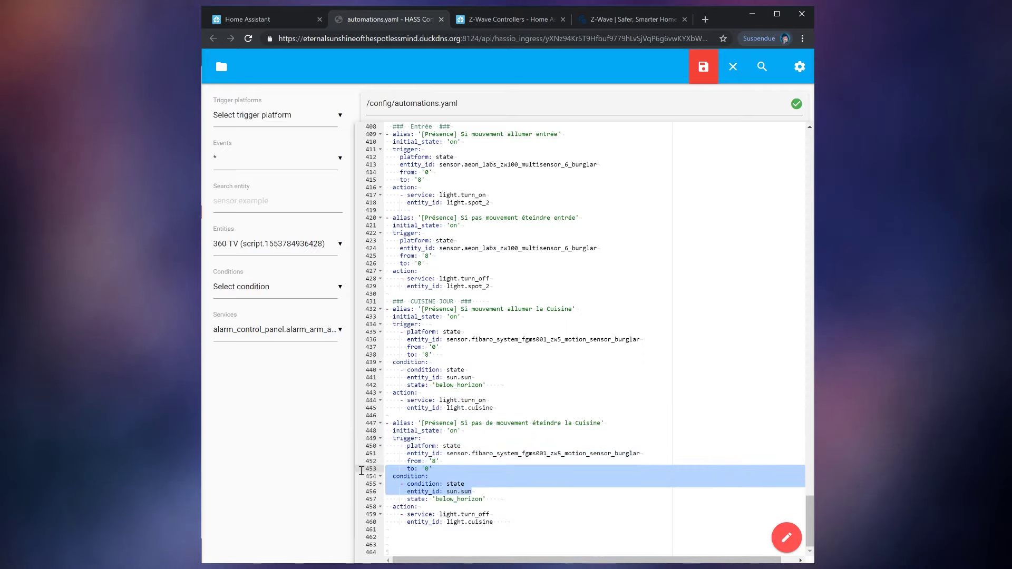
{"action": "triple_click", "coordinate": [474, 498]}
{"action": "left_click_drag", "start_coordinate": [510, 520], "coordinate": [362, 507]}
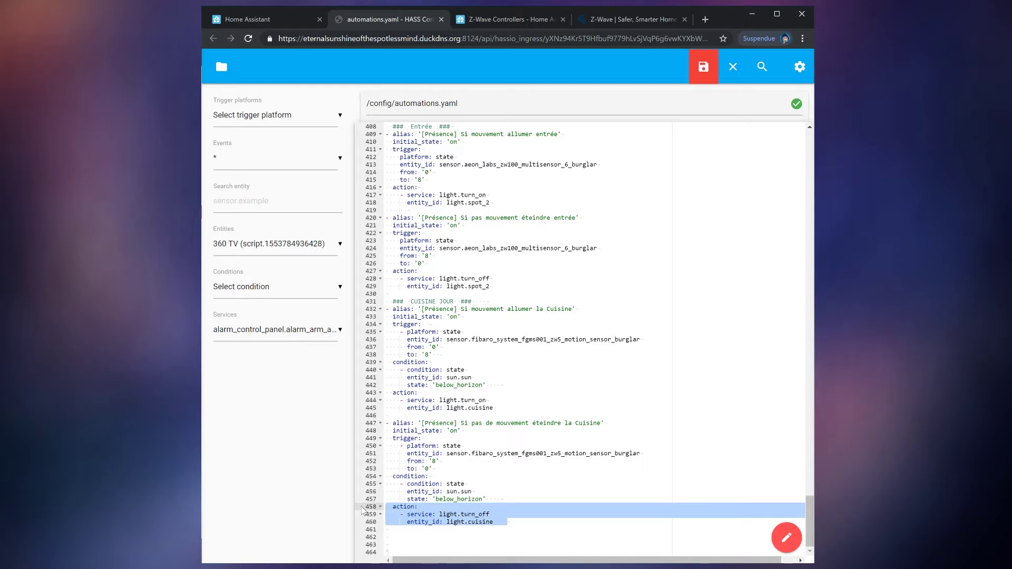
Step: Save automations.yaml and close the editor's browser tab
{"action": "left_click", "coordinate": [715, 79]}
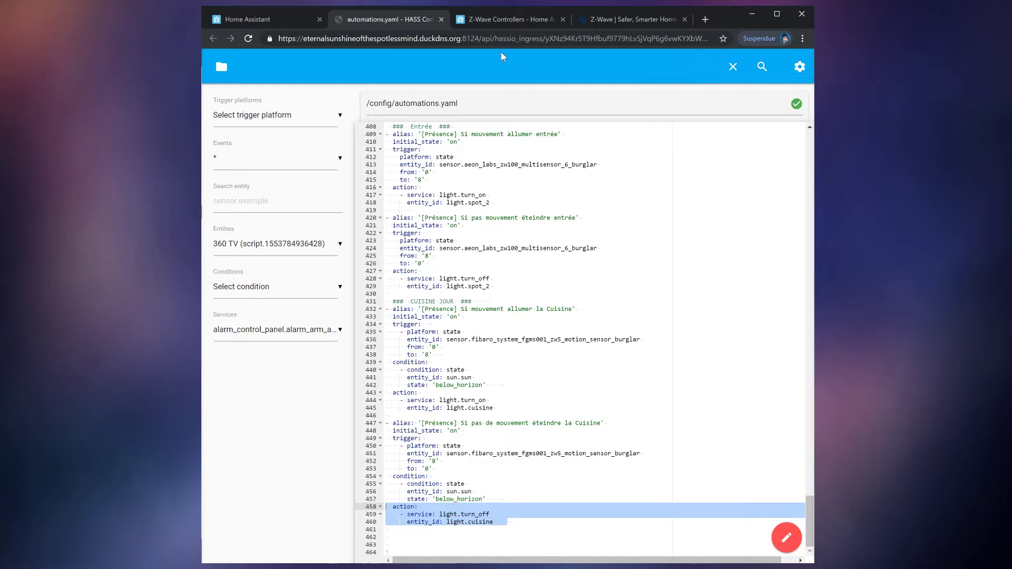
{"action": "left_click", "coordinate": [442, 21]}
Step: Reload the automations from the general configuration page
{"action": "left_click", "coordinate": [257, 368]}
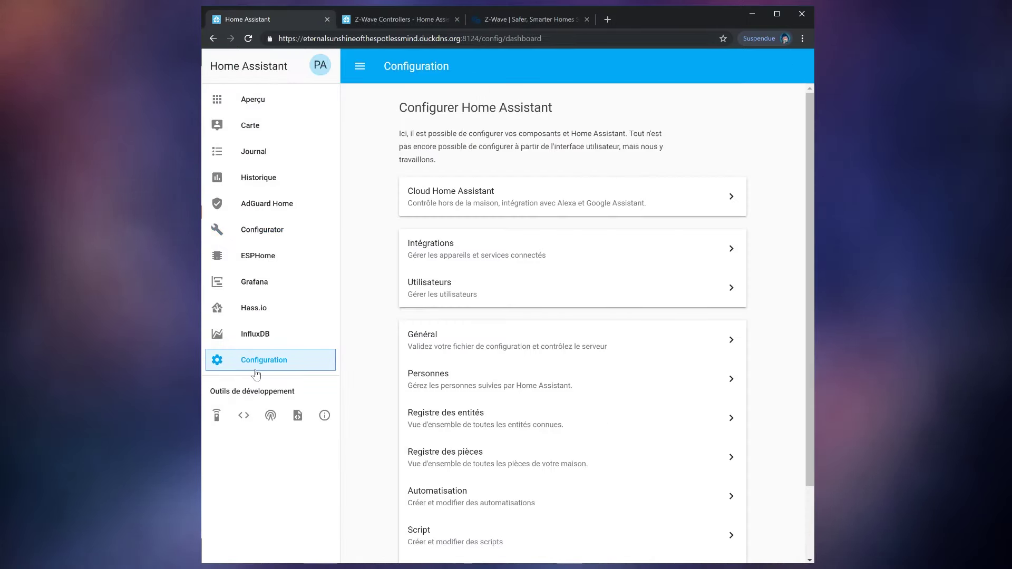
{"action": "left_click", "coordinate": [417, 340]}
{"action": "scroll", "coordinate": [368, 351], "scroll_direction": "down", "scroll_amount": 10}
{"action": "left_click", "coordinate": [495, 444]}
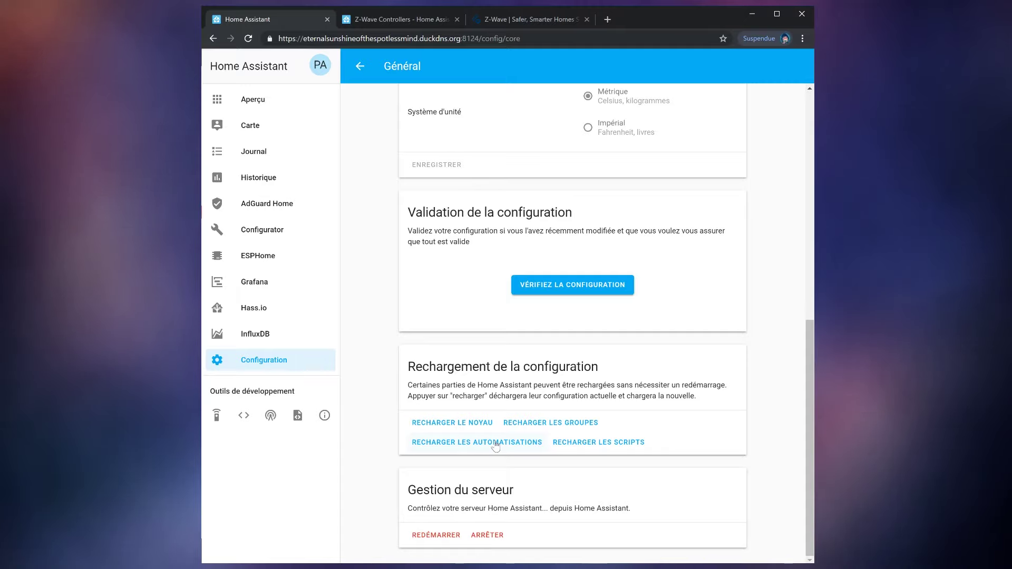
Step: Return to the overview dashboard and expand the Automatisations group to show its individual automations
{"action": "left_click", "coordinate": [253, 100]}
{"action": "left_click", "coordinate": [356, 68]}
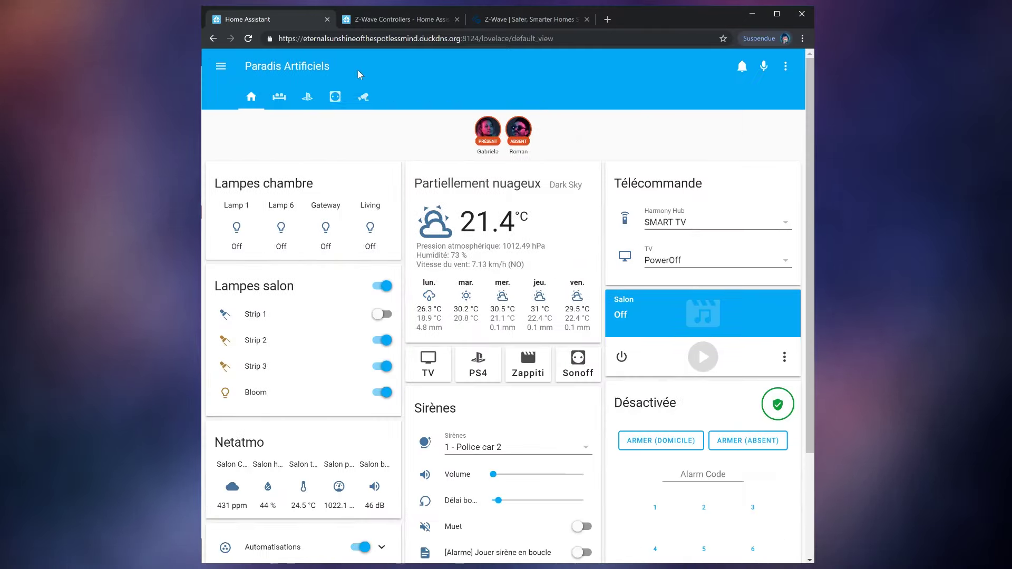
{"action": "scroll", "coordinate": [453, 162], "scroll_direction": "down", "scroll_amount": 3}
{"action": "left_click", "coordinate": [383, 413]}
{"action": "scroll", "coordinate": [344, 443], "scroll_direction": "down", "scroll_amount": 10}
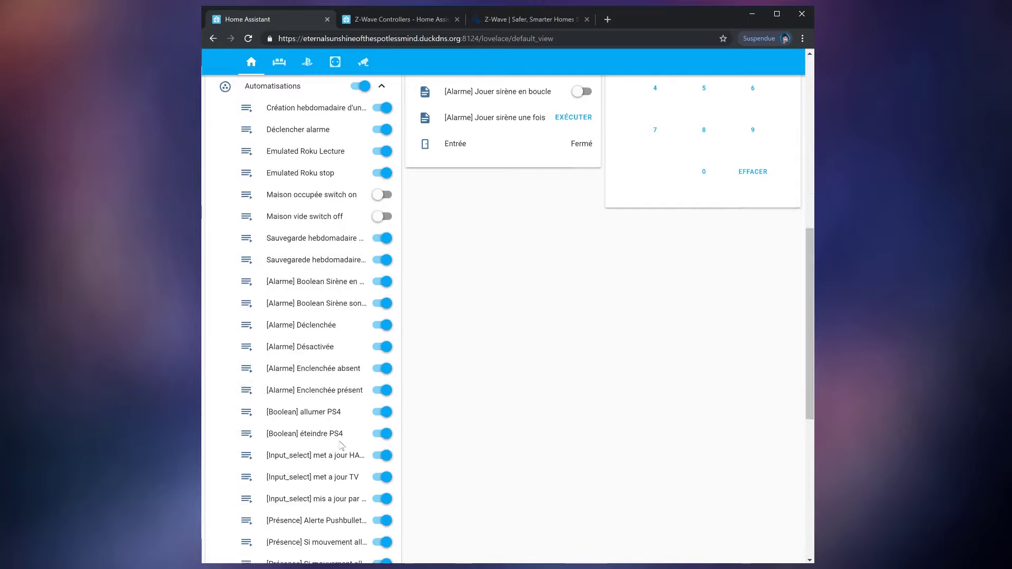
Step: Check the details of the four [Présence] motion automations for switching the Entrée and Cuisine lights on and off
{"action": "left_click", "coordinate": [322, 325]}
{"action": "triple_click", "coordinate": [443, 235]}
{"action": "left_click", "coordinate": [303, 348]}
{"action": "left_click", "coordinate": [303, 348]}
{"action": "triple_click", "coordinate": [443, 235]}
{"action": "left_click", "coordinate": [316, 369]}
{"action": "left_click", "coordinate": [316, 369]}
{"action": "triple_click", "coordinate": [443, 235]}
{"action": "left_click", "coordinate": [316, 391]}
{"action": "left_click", "coordinate": [316, 391]}
{"action": "triple_click", "coordinate": [438, 228]}
{"action": "left_click", "coordinate": [429, 237]}
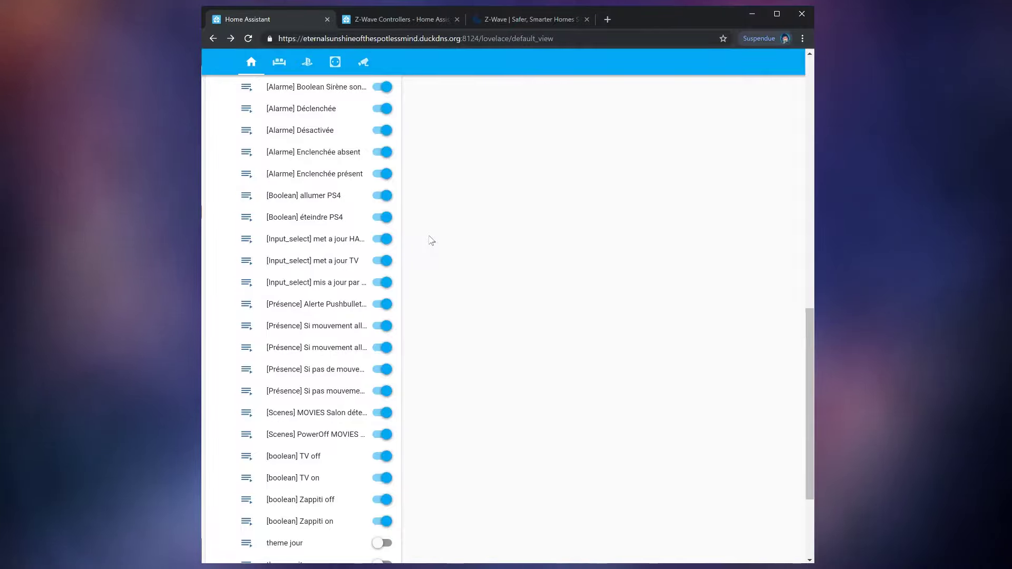